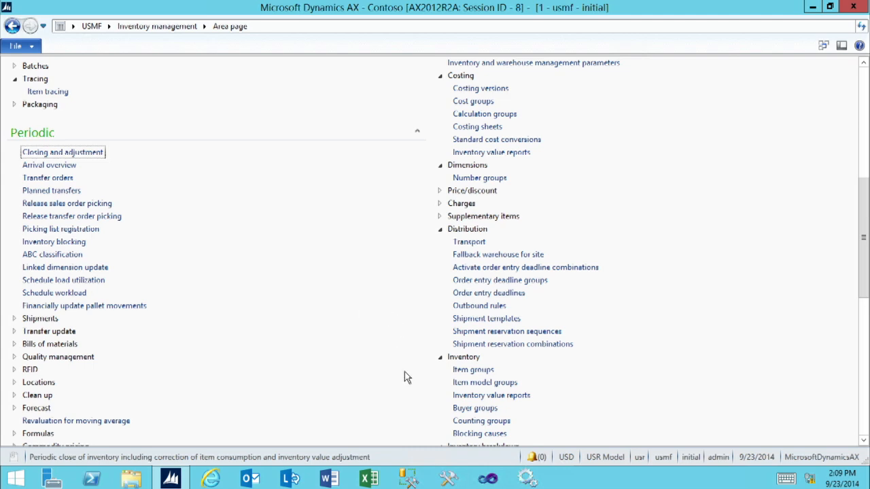
# Scroll the Inventory management area page down to the Quality control setup group with Tests
pyautogui.scroll(-5, 404, 378)
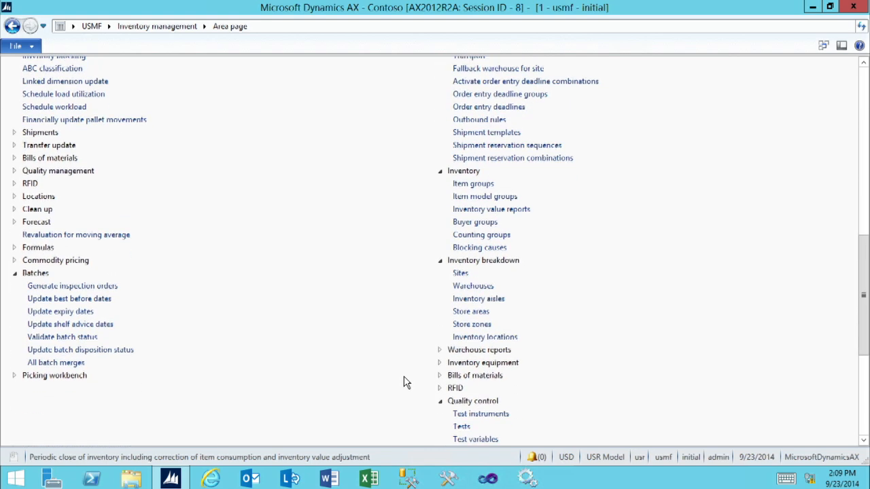
pyautogui.scroll(-4, 405, 382)
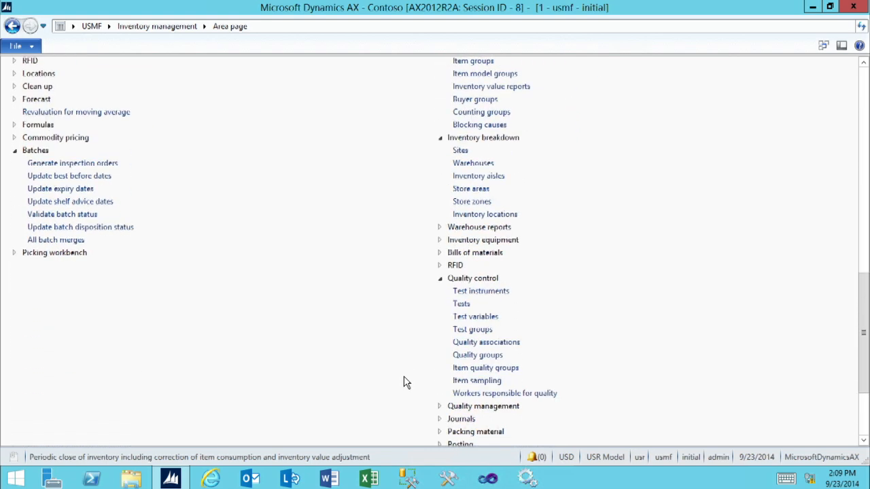
pyautogui.scroll(-1, 408, 374)
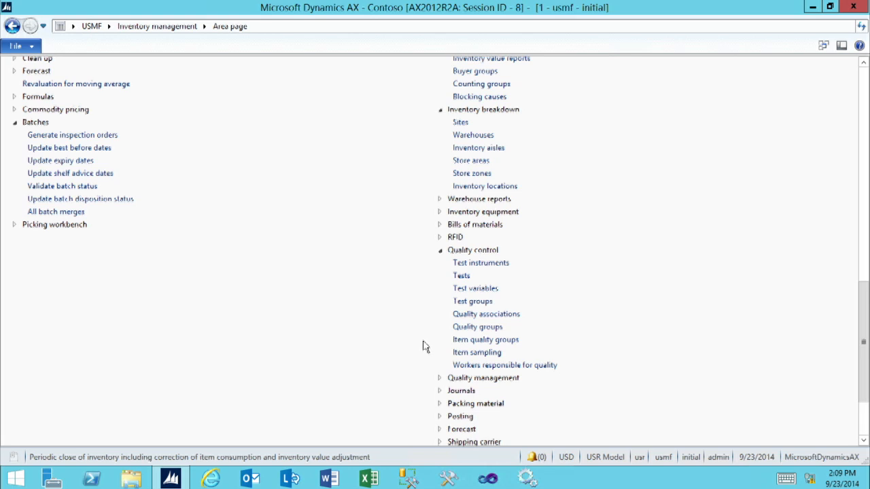
# Open the Tests list and add a new test named Temperature with description 'Tempurature'
pyautogui.click(462, 277)
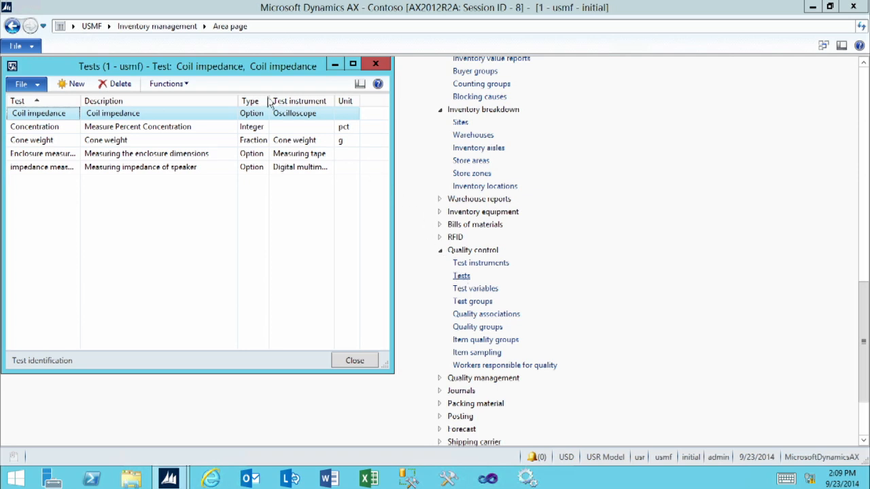
pyautogui.click(76, 84)
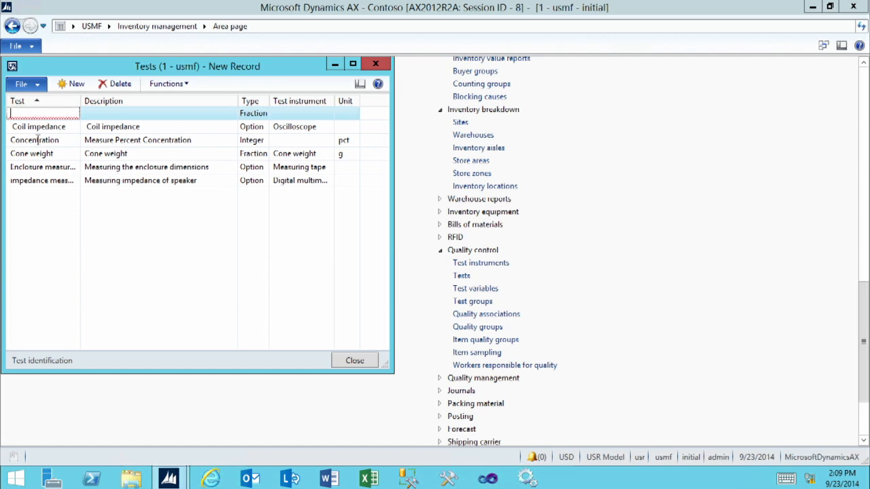
pyautogui.write('Temperature')
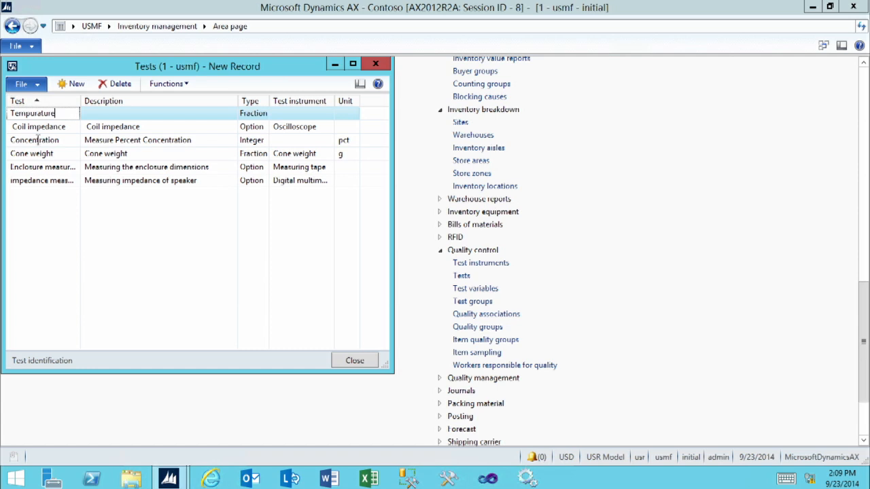
pyautogui.press('Tab')
pyautogui.write('R')
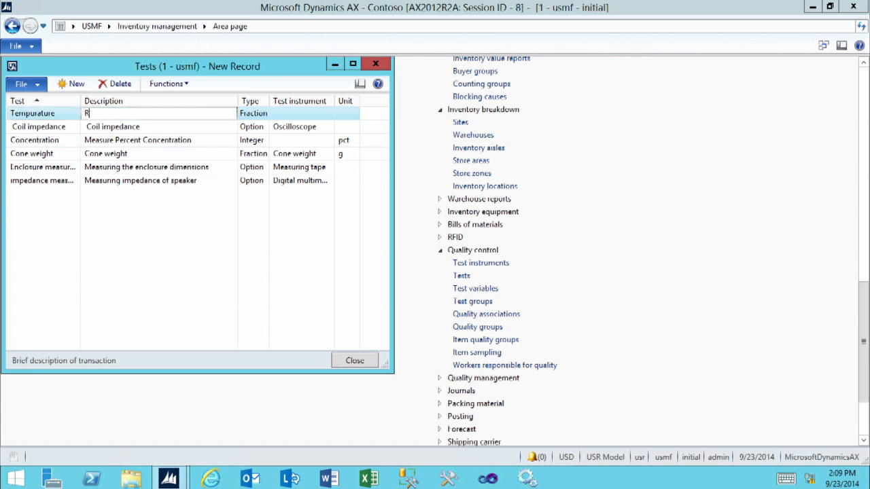
pyautogui.press('BackSpace')
pyautogui.write('Tempurature')
pyautogui.press('Tab')
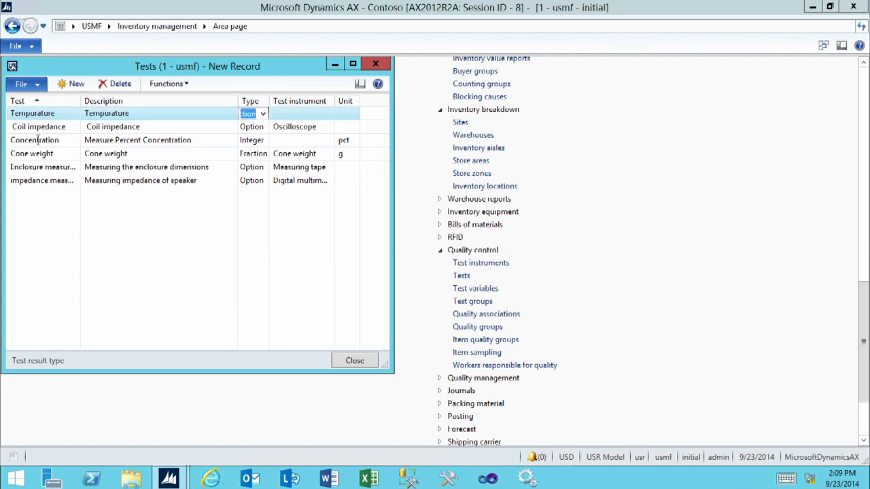
# Set the test's result type to Integer and instrument to Thermometer, then save it
pyautogui.click(263, 114)
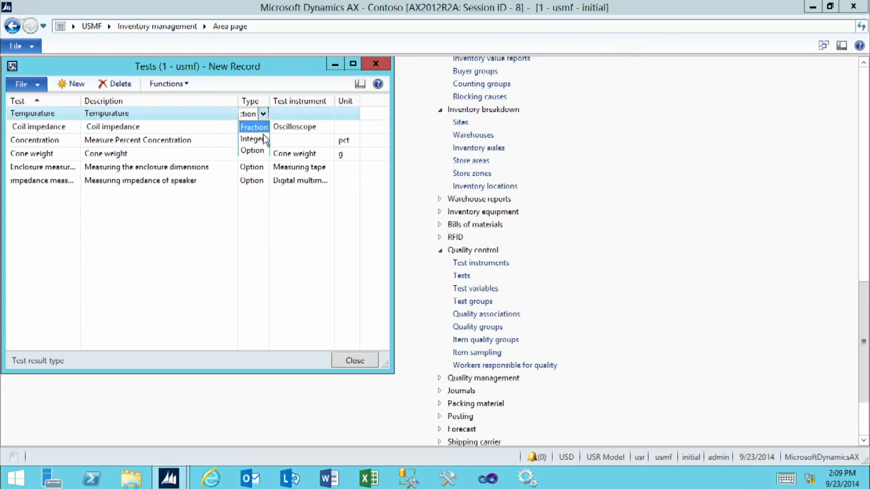
pyautogui.click(263, 141)
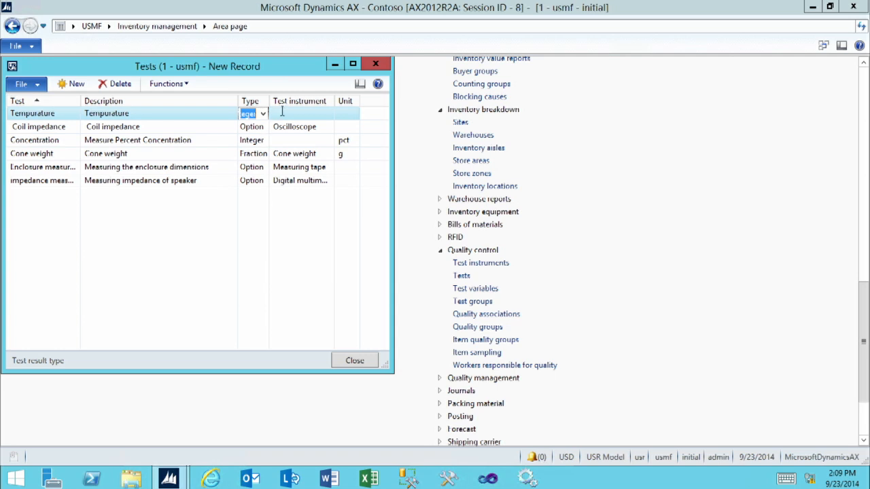
pyautogui.click(294, 112)
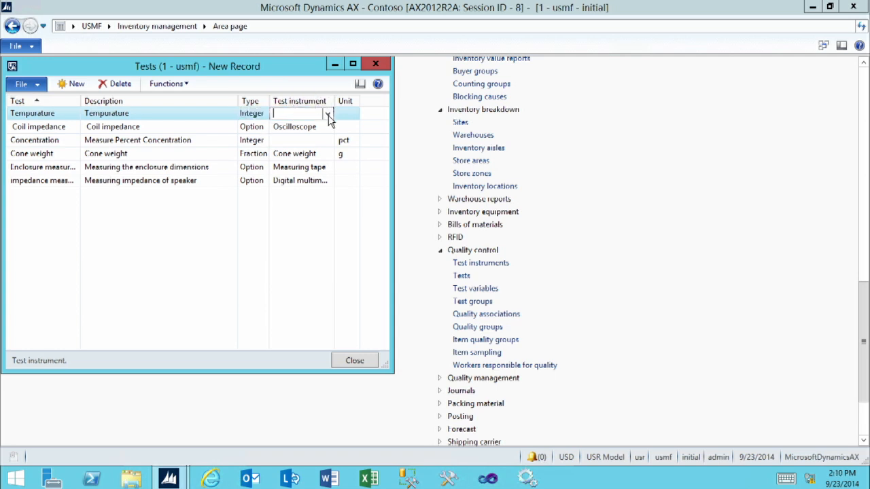
pyautogui.click(327, 114)
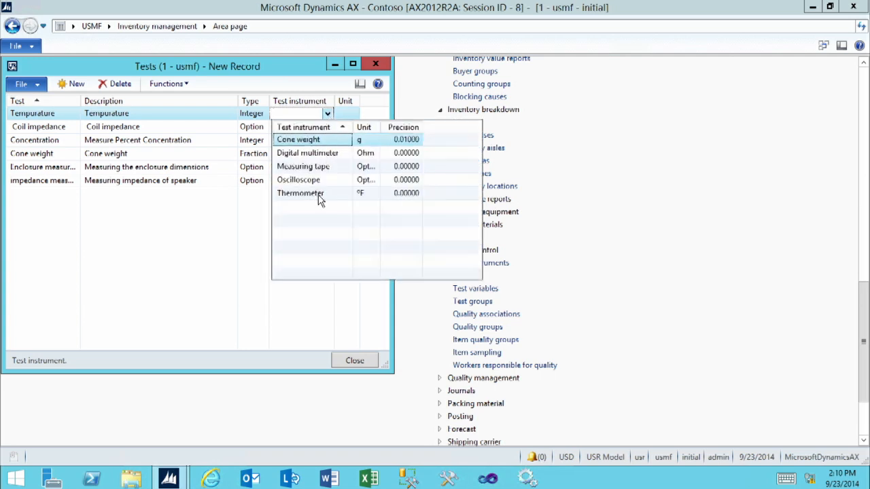
pyautogui.click(300, 193)
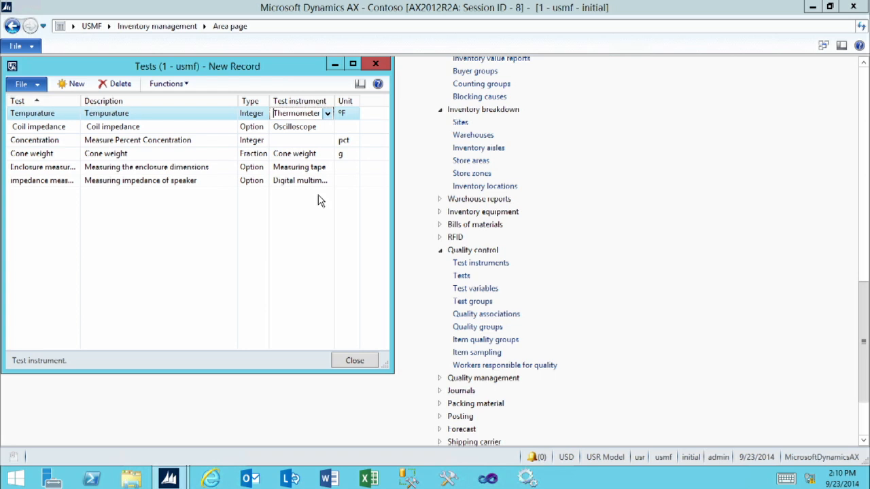
pyautogui.click(74, 85)
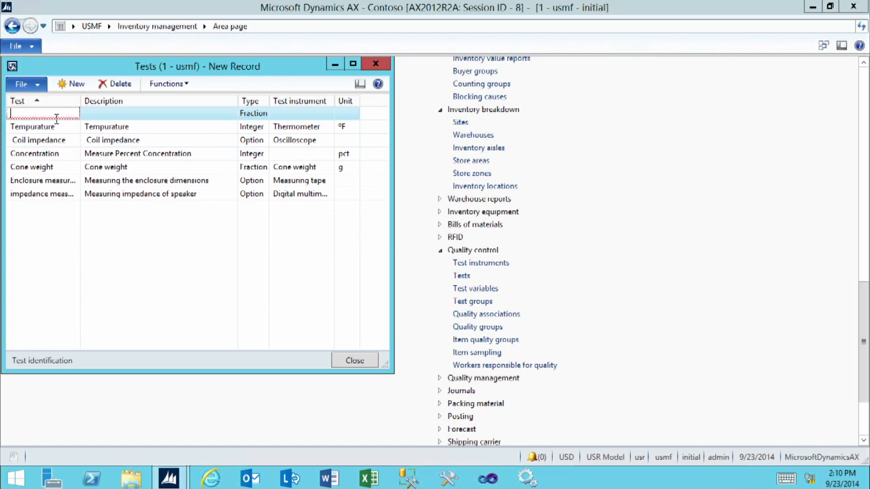
# Enter a Viscosity test keeping result type Fraction, and dismiss the missing-unit warning
pyautogui.write('Viscosity')
pyautogui.press('Tab')
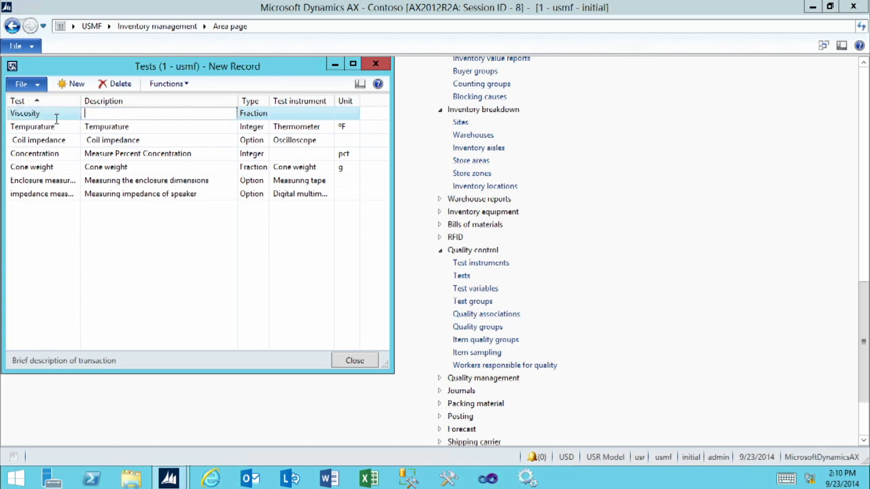
pyautogui.write('Viscosity')
pyautogui.press('Tab')
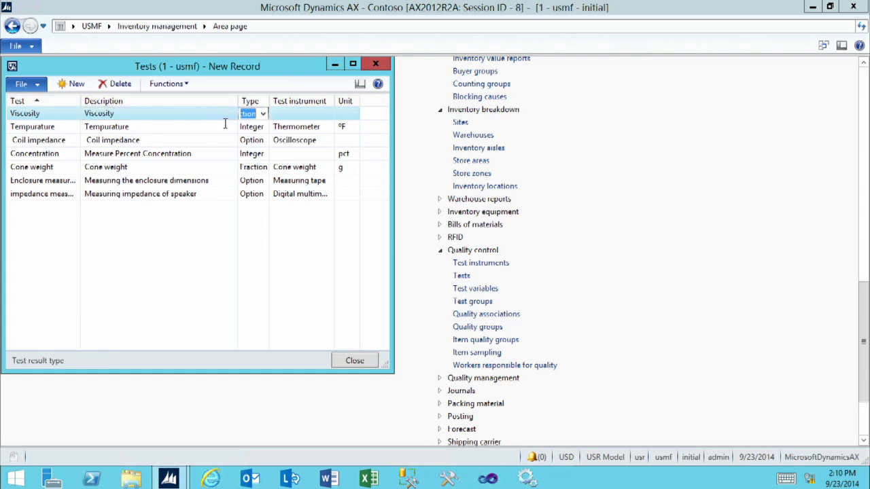
pyautogui.click(280, 116)
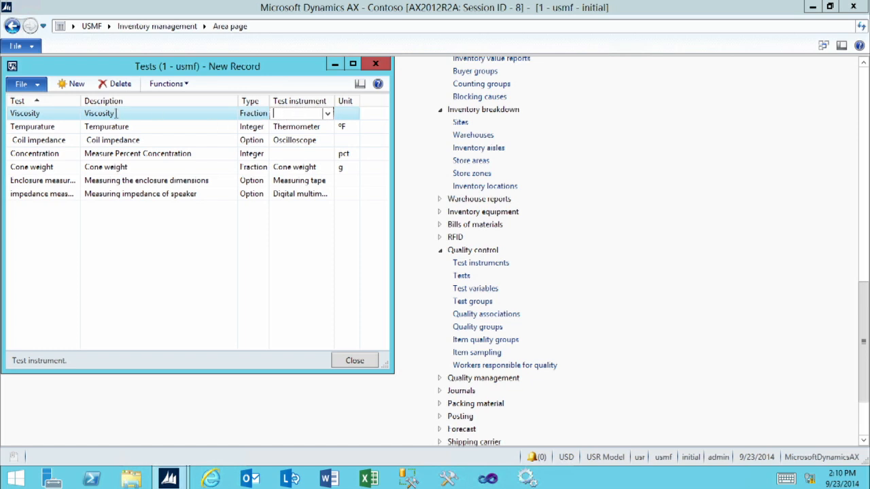
pyautogui.click(77, 85)
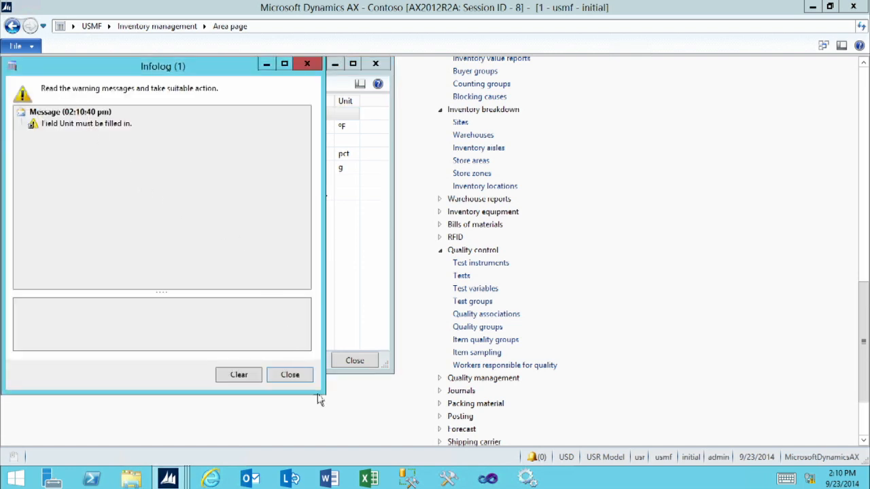
pyautogui.click(289, 374)
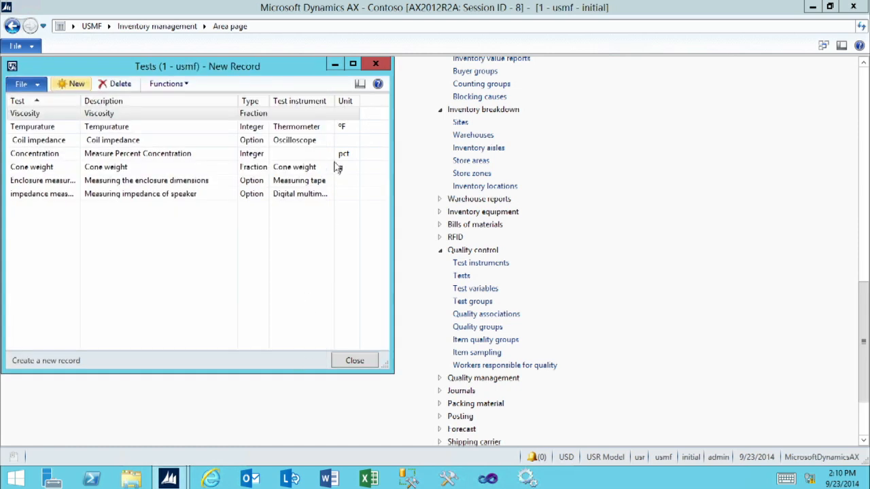
# Set the Viscosity test's unit to Option and save it
pyautogui.click(343, 113)
pyautogui.click(353, 114)
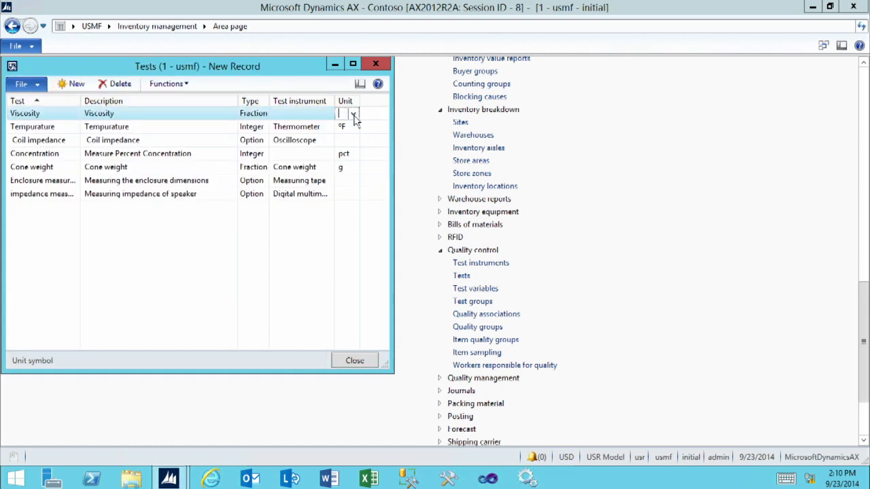
pyautogui.scroll(-10, 361, 244)
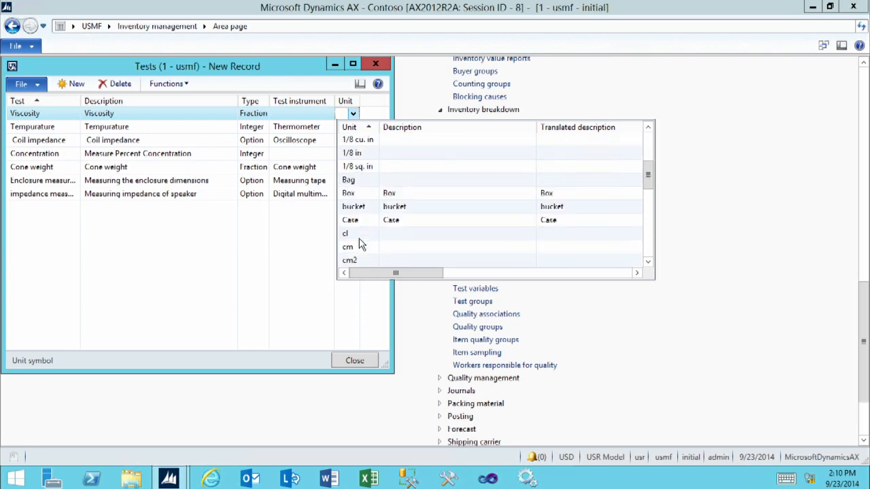
pyautogui.scroll(-2, 360, 245)
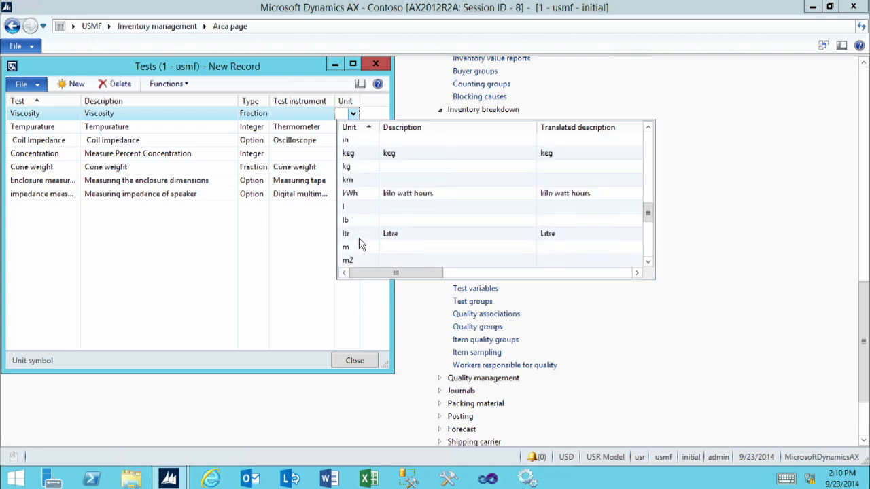
pyautogui.scroll(-4, 361, 244)
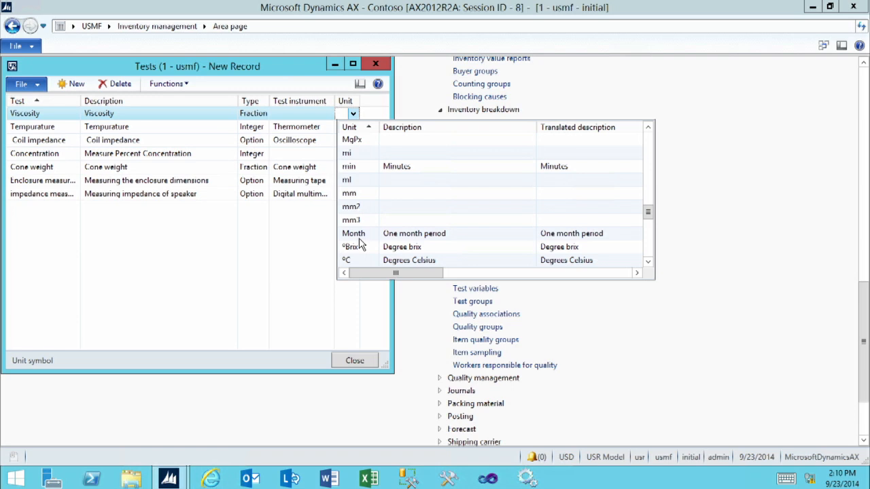
pyautogui.scroll(-2, 361, 245)
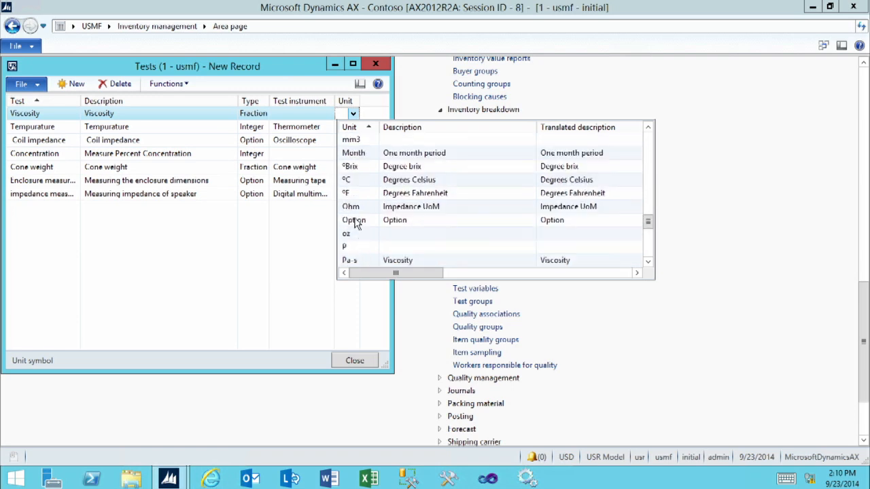
pyautogui.click(356, 224)
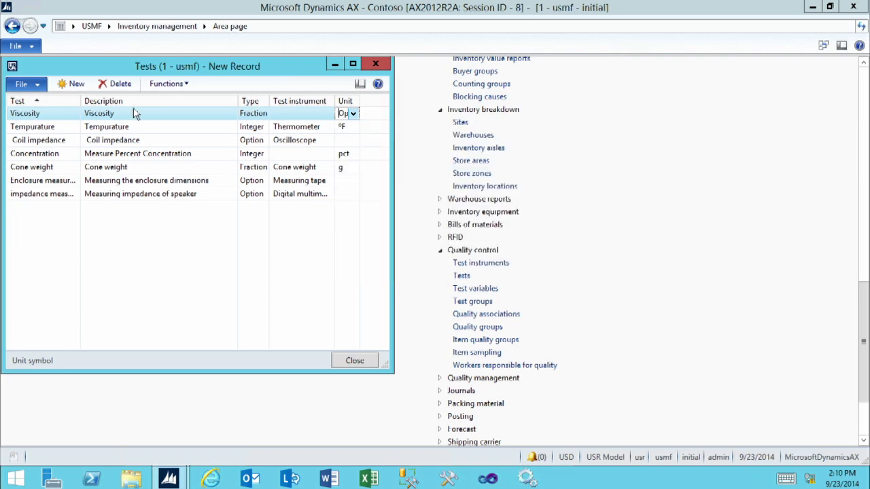
pyautogui.click(72, 85)
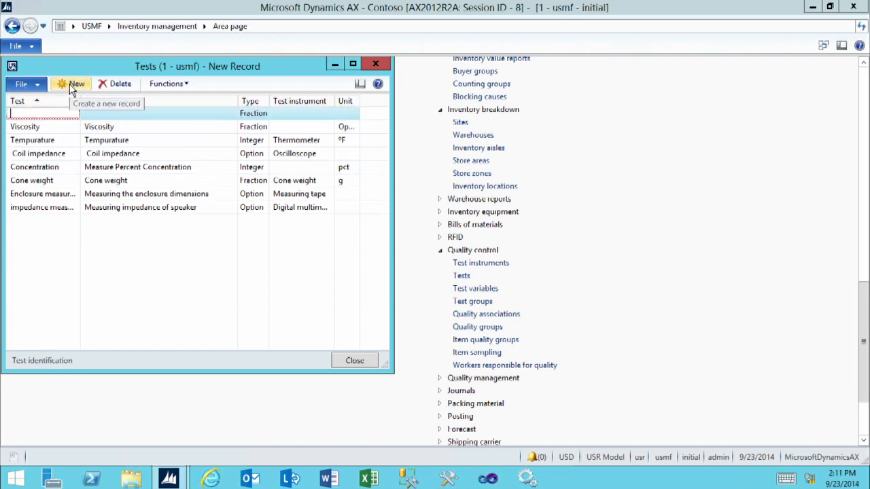
# Add test RubScratch with description 'Rub and Scratch Test' and result type Option, no instrument
pyautogui.write('Ru')
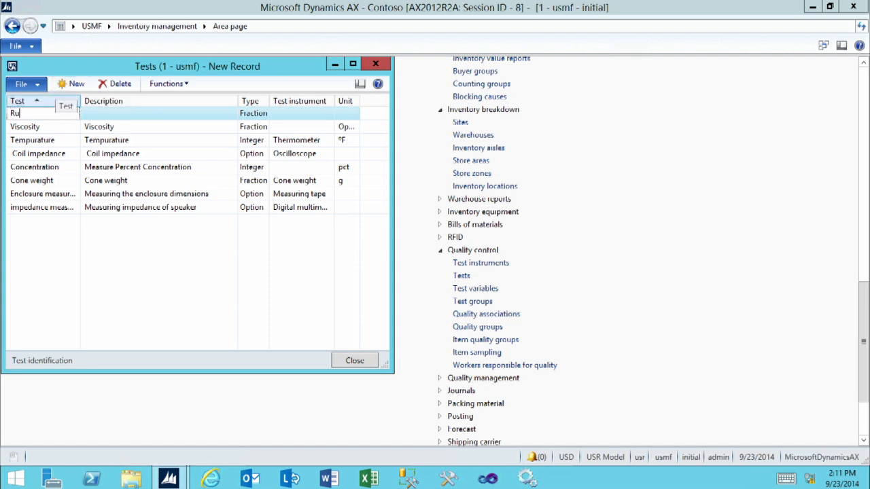
pyautogui.write('bScratch')
pyautogui.press('Tab')
pyautogui.write('Rub')
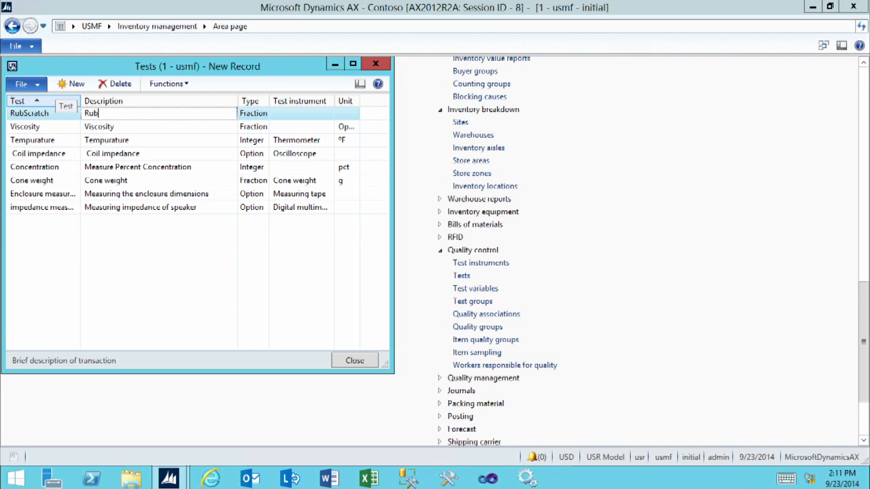
pyautogui.write(' and Scratc')
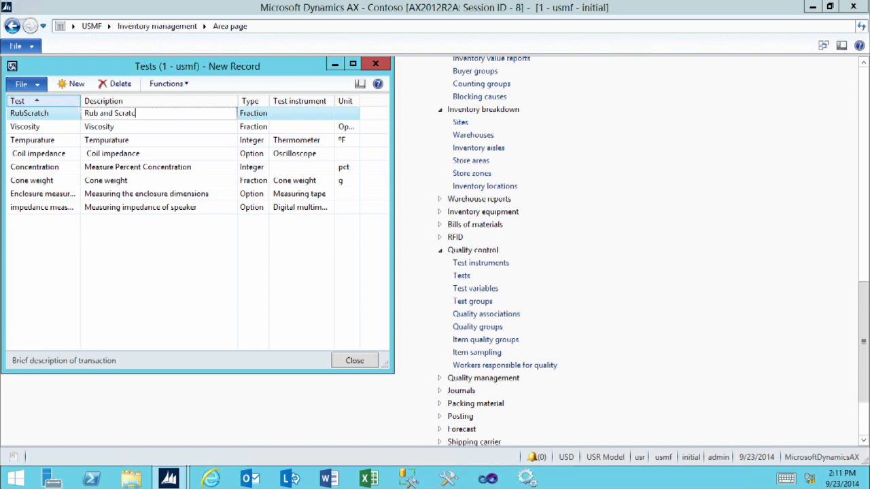
pyautogui.write('h Test')
pyautogui.press('Tab')
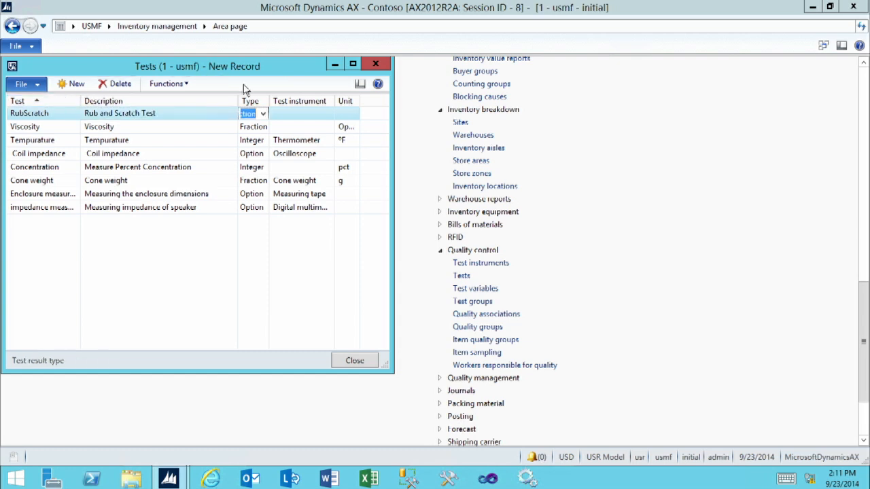
pyautogui.click(264, 116)
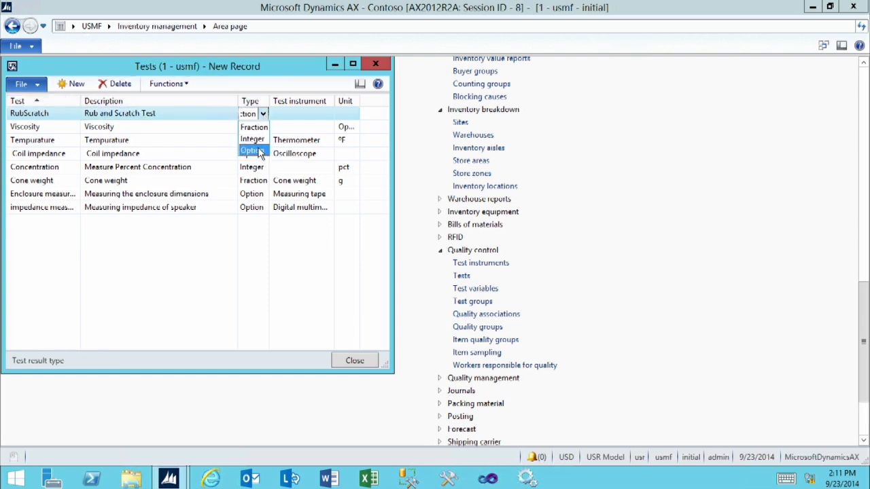
pyautogui.click(260, 150)
pyautogui.click(286, 113)
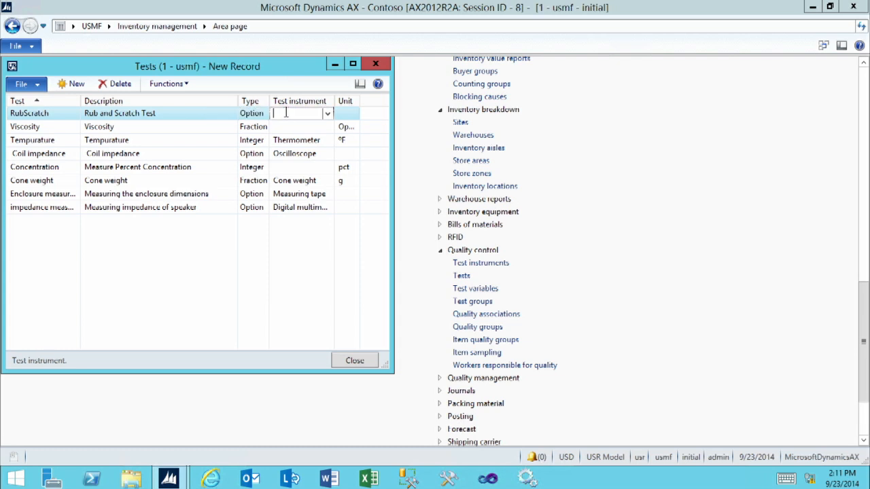
pyautogui.click(344, 117)
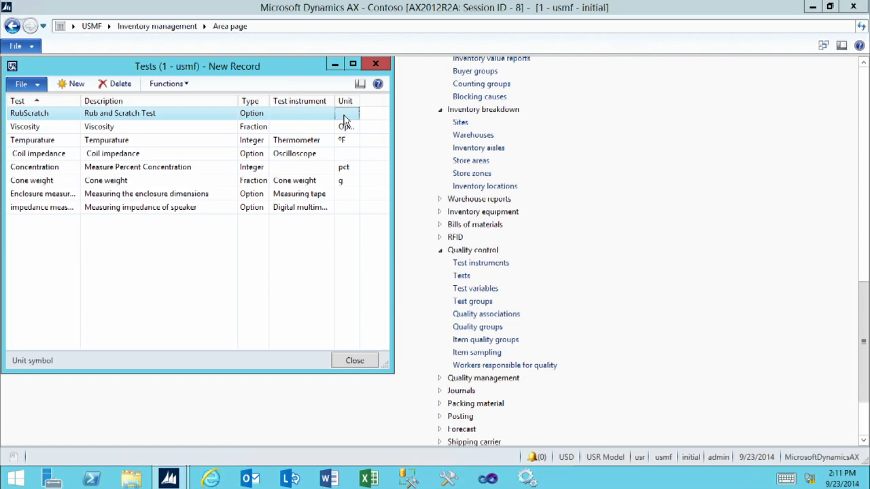
# Close the Tests form and open the Quality control Test variables list
pyautogui.click(368, 363)
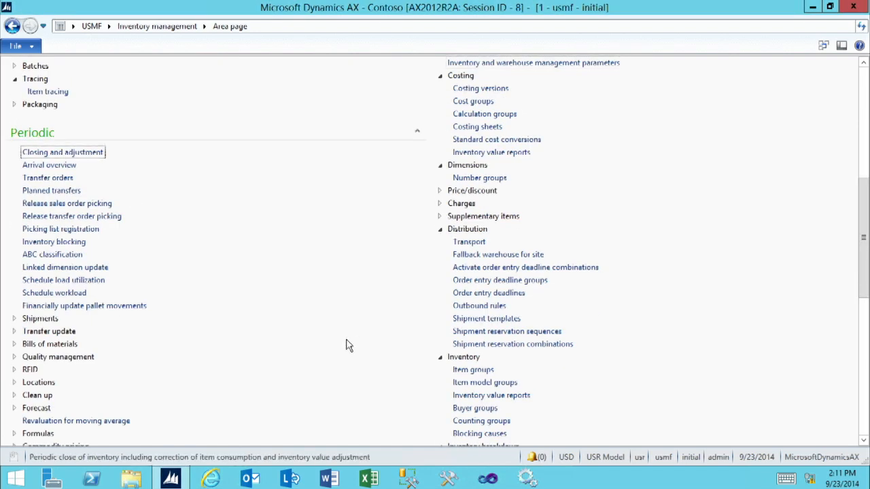
pyautogui.scroll(-5, 347, 346)
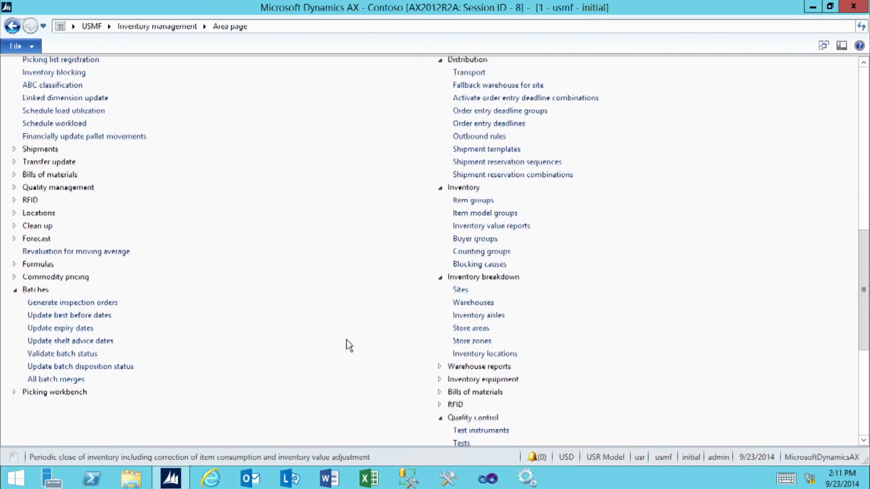
pyautogui.scroll(-6, 347, 346)
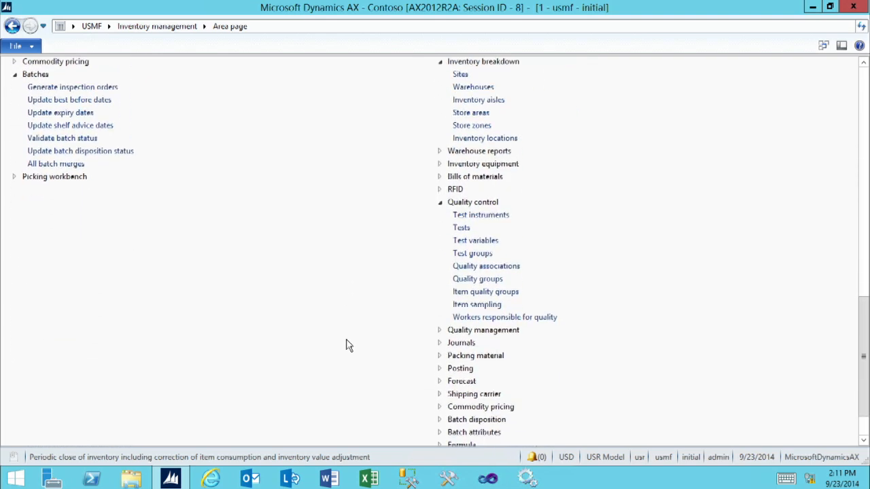
pyautogui.click(467, 244)
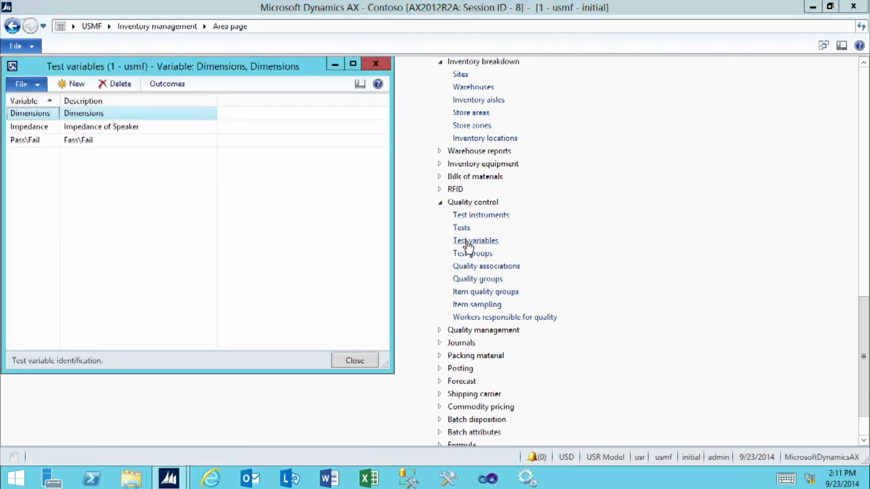
# Create test variable RubScratch with description 'Rub and Scratch'
pyautogui.click(72, 85)
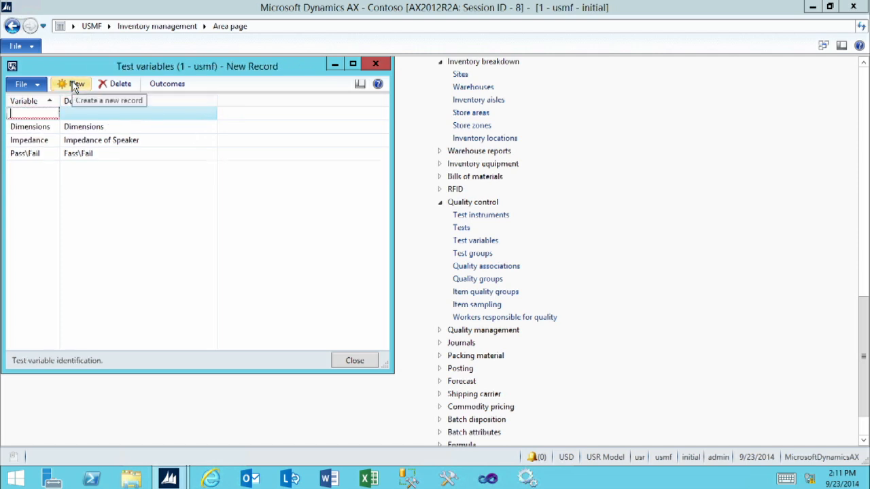
pyautogui.write('RubScratch')
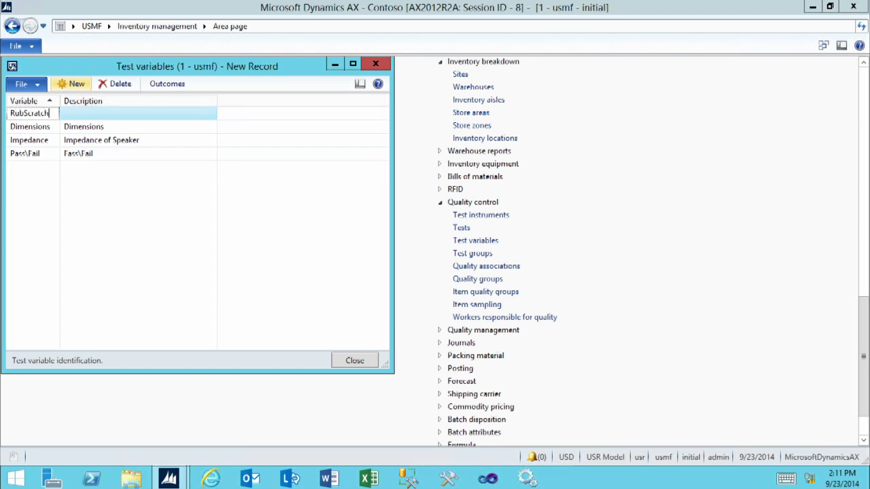
pyautogui.press('Tab')
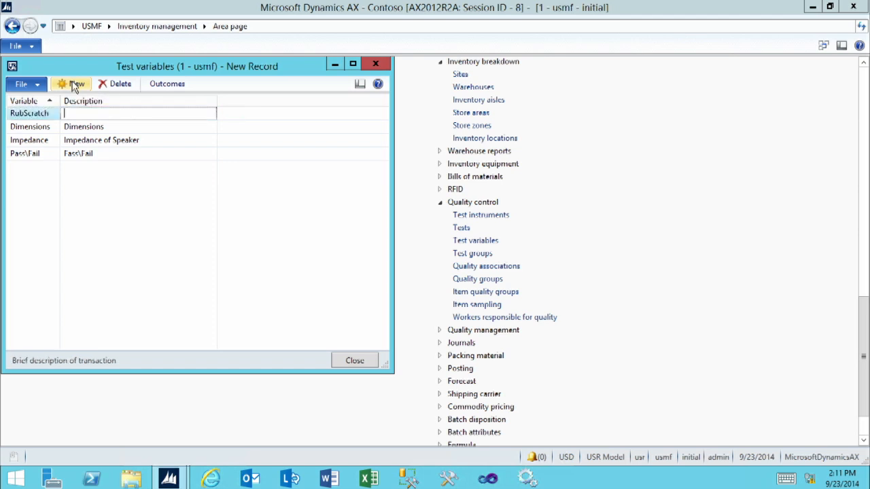
pyautogui.write('Rub and Scratch')
# Add a Peeling outcome, described 'Peeling', with status Fail to RubScratch's outcomes
pyautogui.click(160, 85)
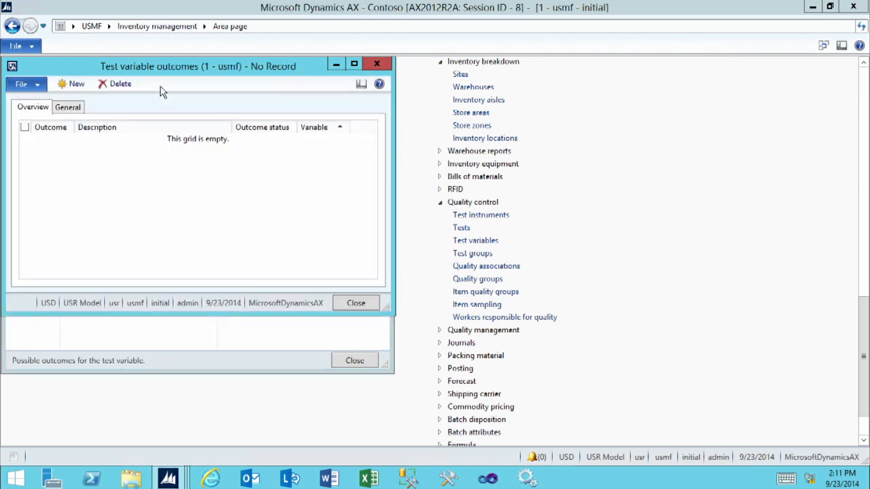
pyautogui.click(82, 89)
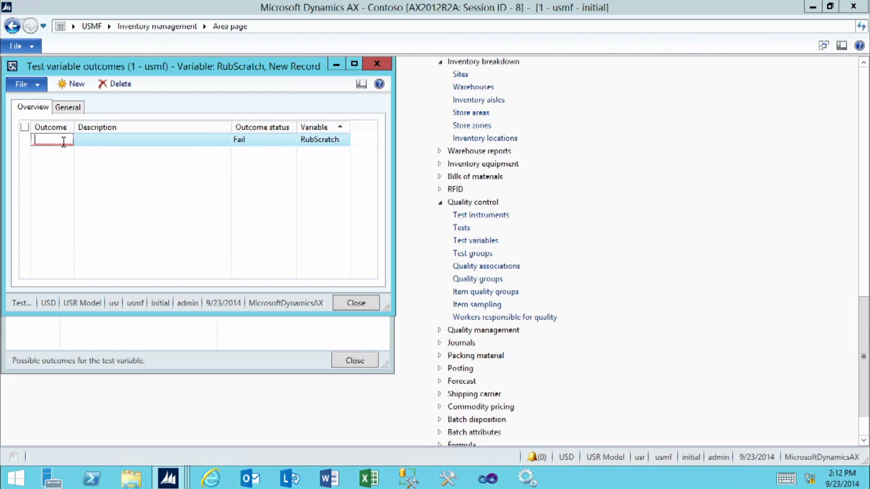
pyautogui.write('Peeling')
pyautogui.press('Tab')
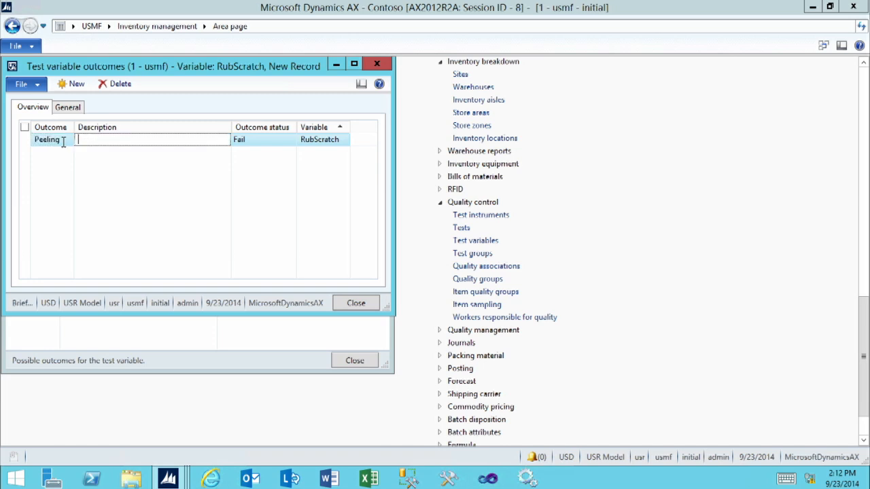
pyautogui.write('Peeling')
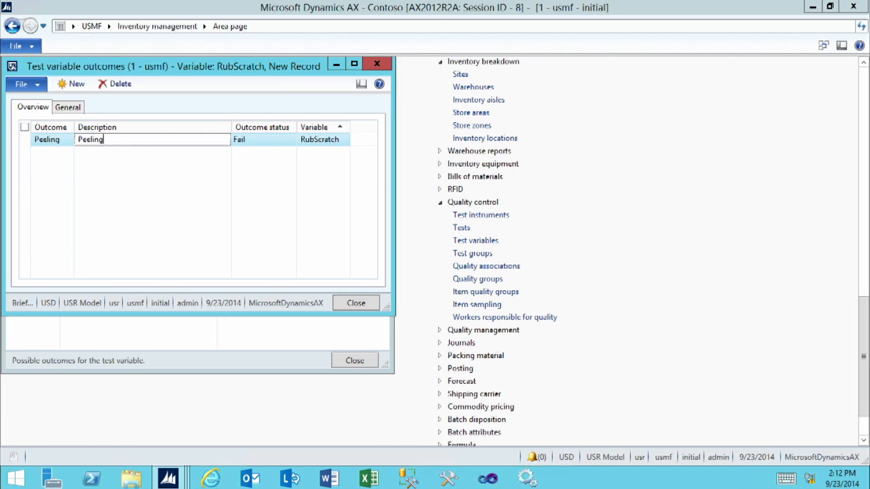
pyautogui.press('Tab')
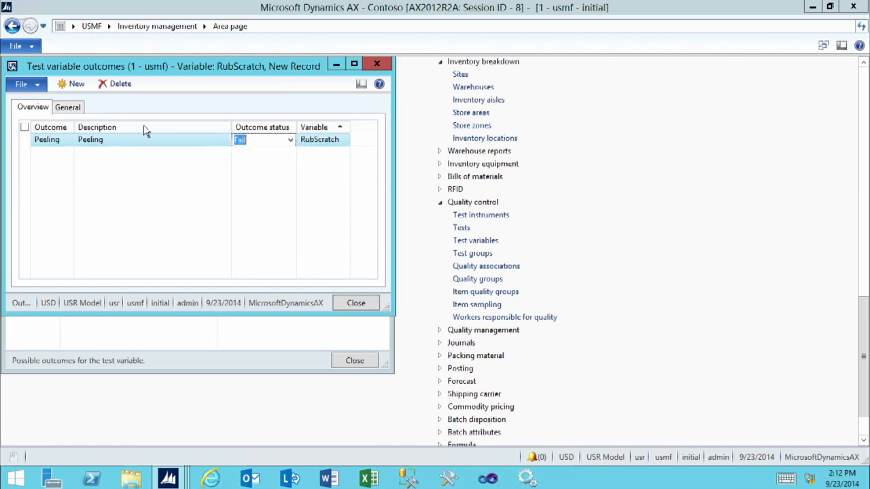
# Add a Cracking outcome, described 'Cracking', with status Fail
pyautogui.click(79, 84)
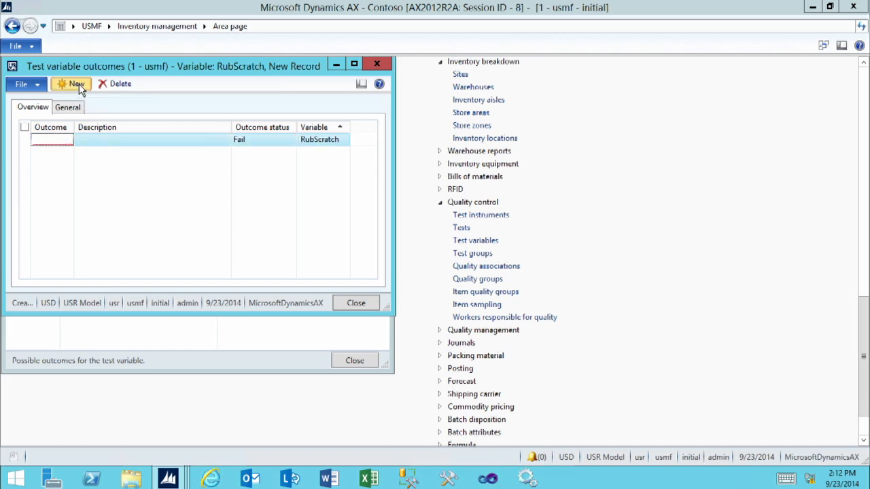
pyautogui.write('C')
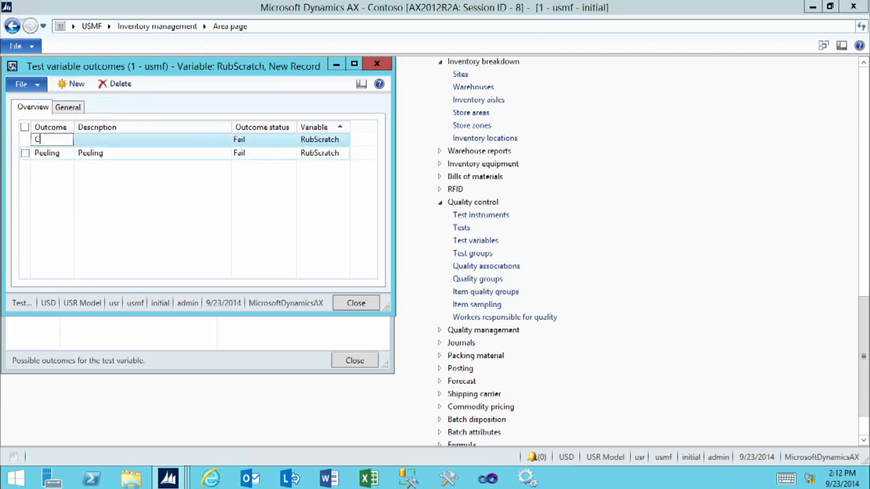
pyautogui.write('racking')
pyautogui.press('Tab')
pyautogui.write('Cracking')
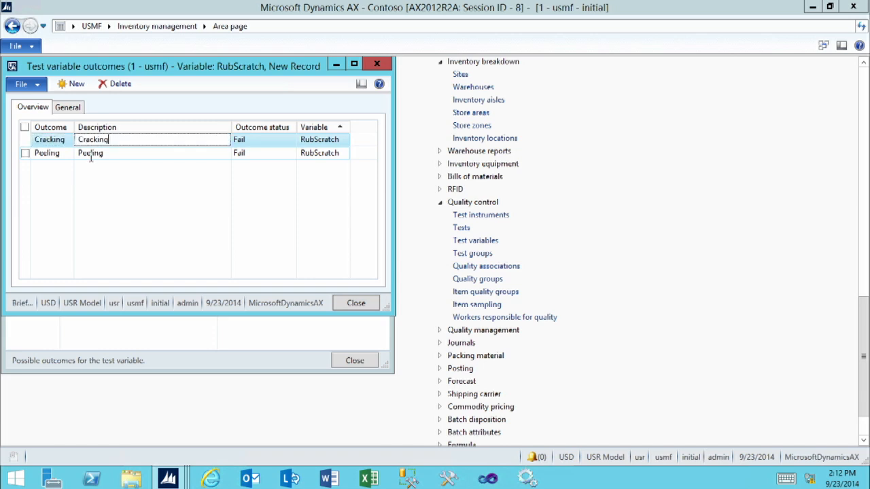
pyautogui.press('Tab')
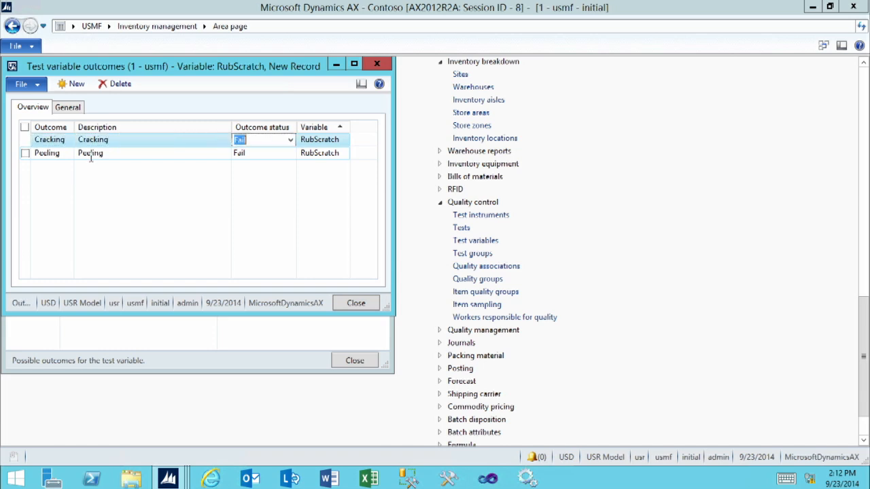
# Add a Smooth outcome, described 'Smooth', with outcome status Pass
pyautogui.click(75, 85)
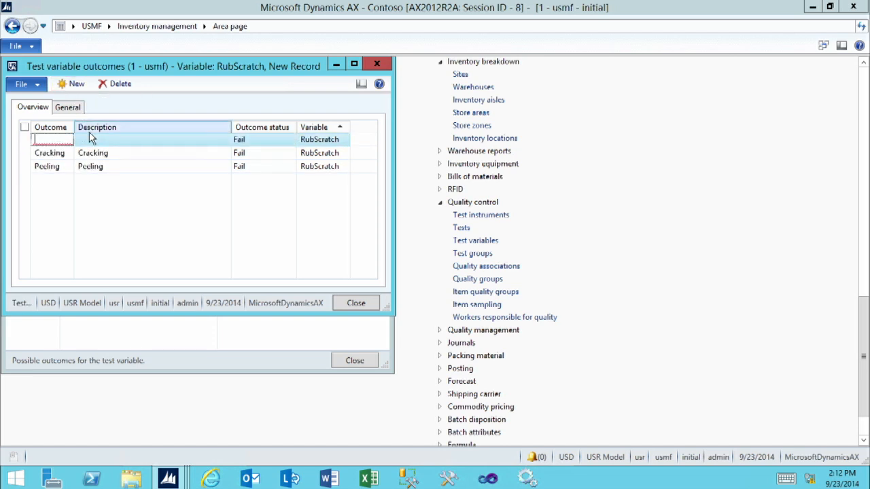
pyautogui.write('Smoo')
pyautogui.write('th')
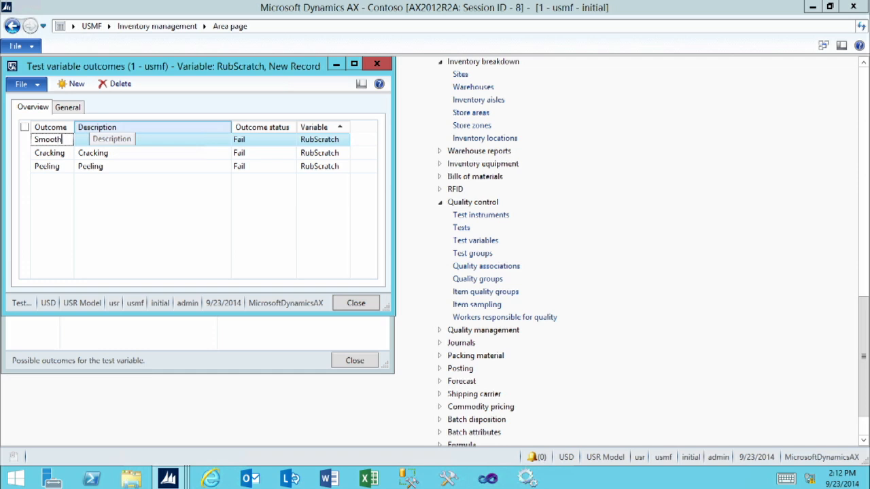
pyautogui.press('Tab')
pyautogui.write('Sm')
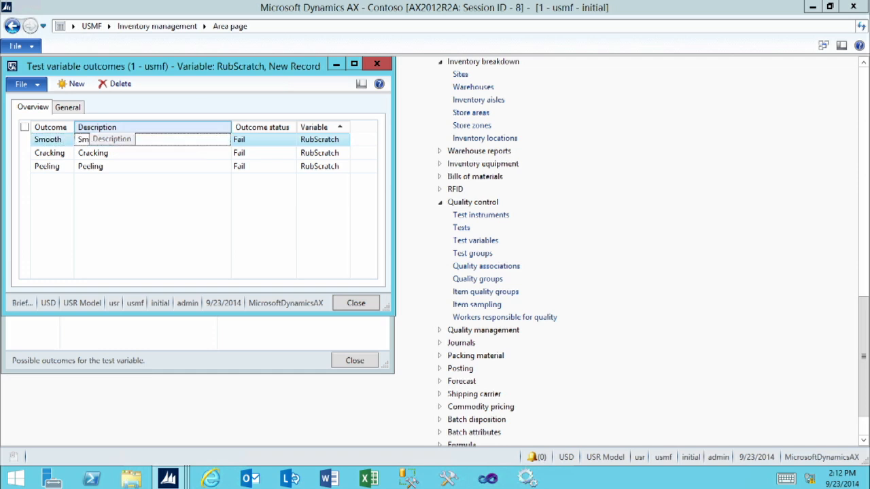
pyautogui.write('ooth')
pyautogui.press('Tab')
pyautogui.click(291, 140)
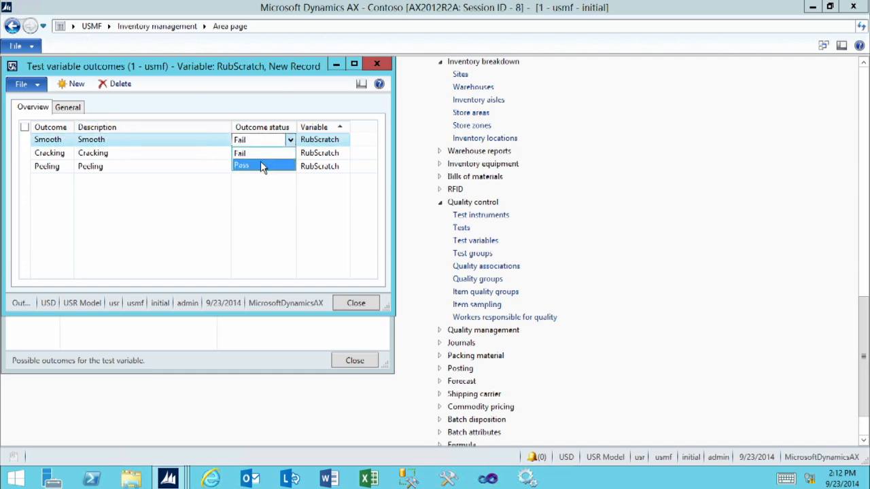
pyautogui.click(260, 166)
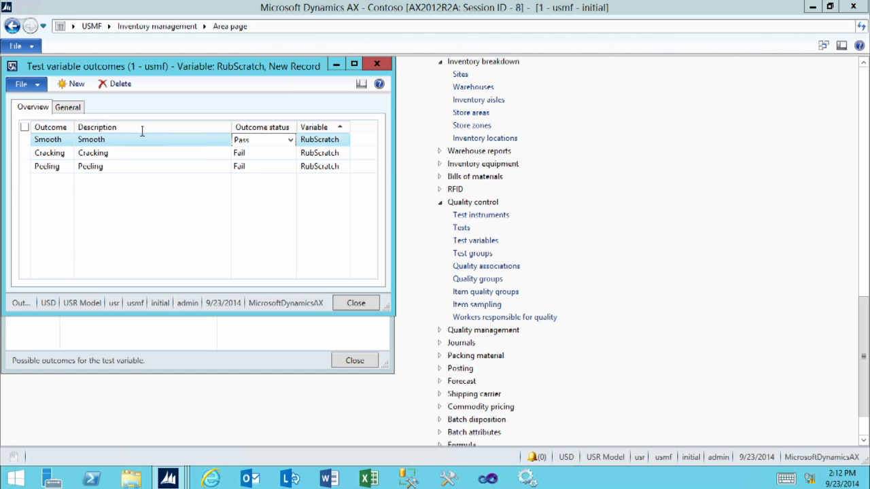
# Add a Bubbled outcome, described 'Bubbled', with status Fail, and save it
pyautogui.click(75, 85)
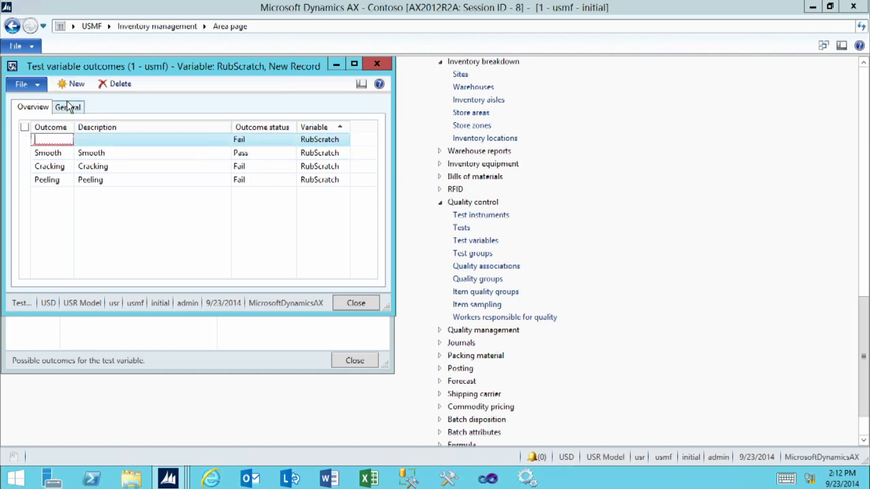
pyautogui.write('Bubbled')
pyautogui.press('Tab')
pyautogui.write('Bubbled')
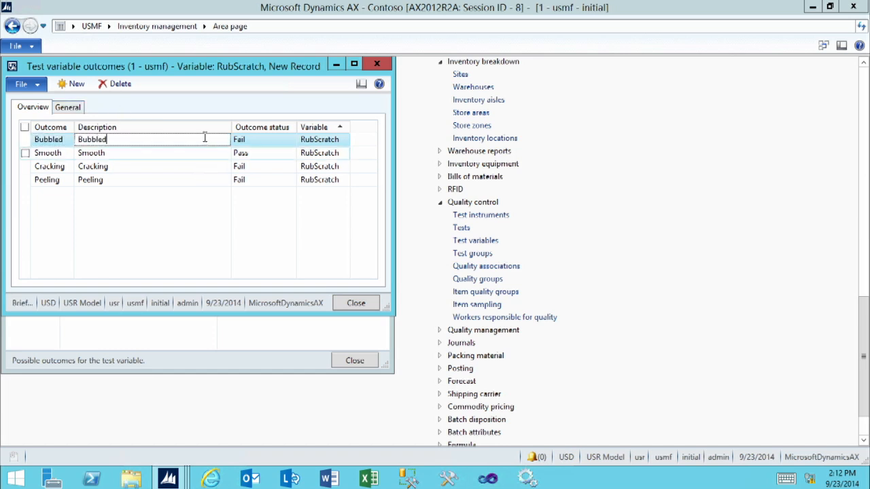
pyautogui.click(197, 157)
pyautogui.click(197, 157)
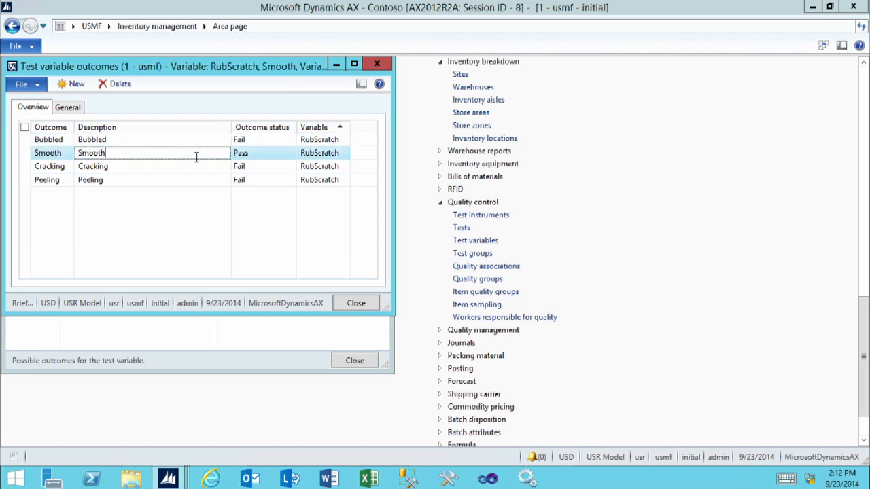